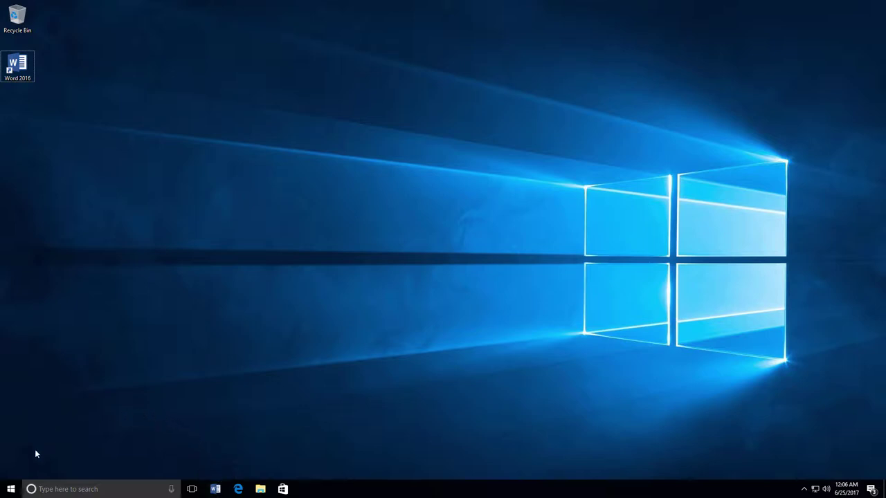
Open the Start menu and scroll the app list down to Word 2016.
click(11, 490)
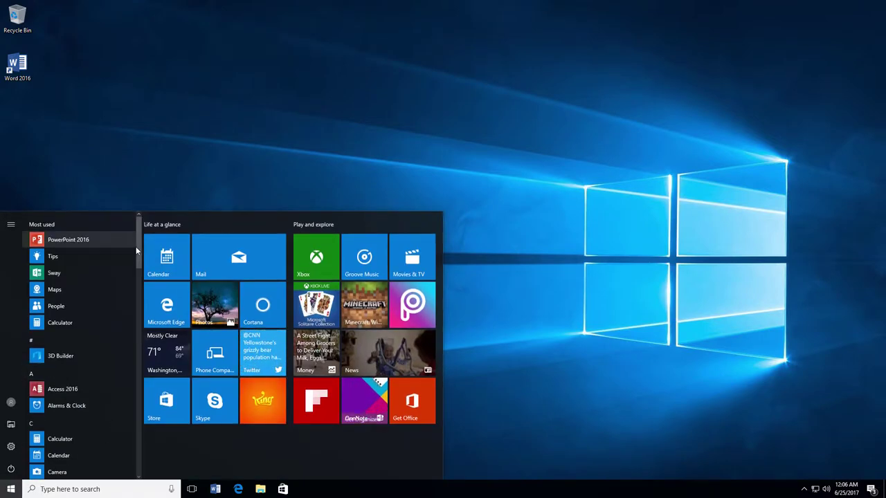
drag(135, 246, 130, 461)
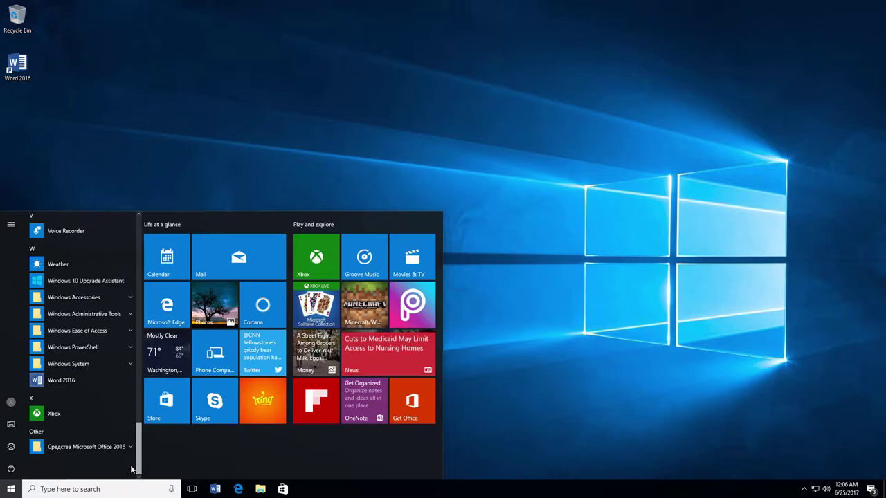
Launch Word 2016 and start a new blank document.
click(70, 382)
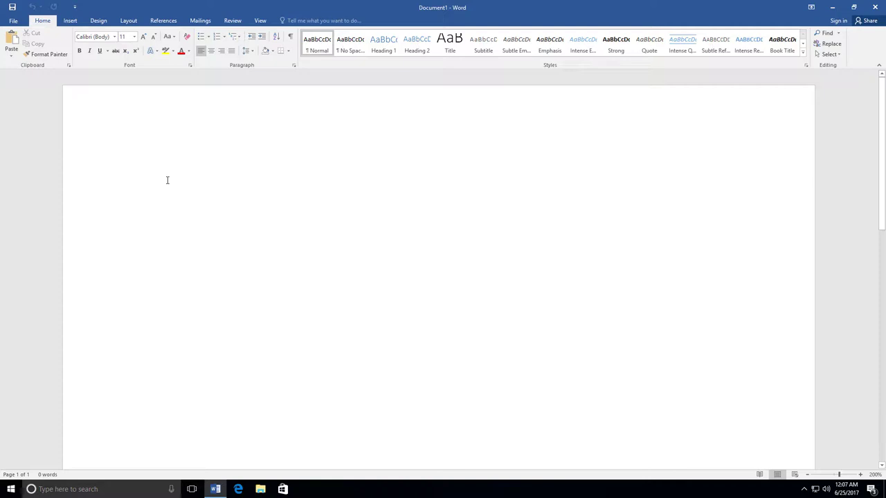
Type the author's name on the first line and 'About Me' on the line below.
text(Jim)
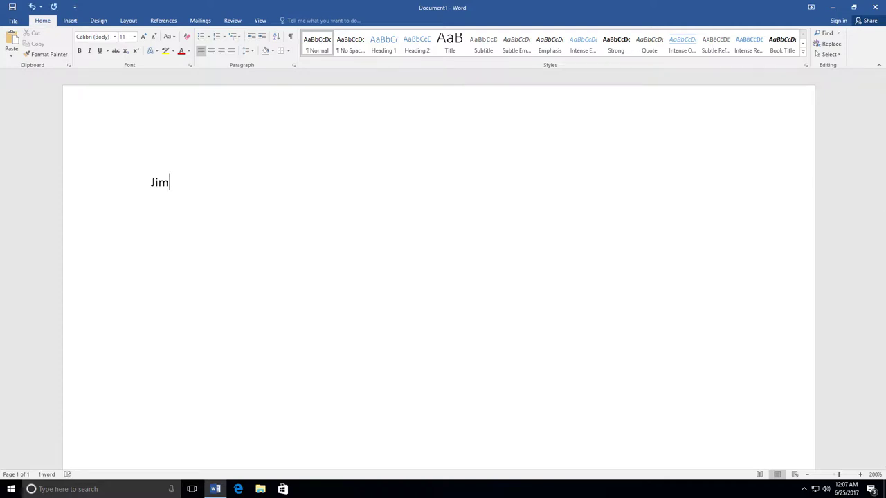
text( Smith)
key(Return)
text(About Me)
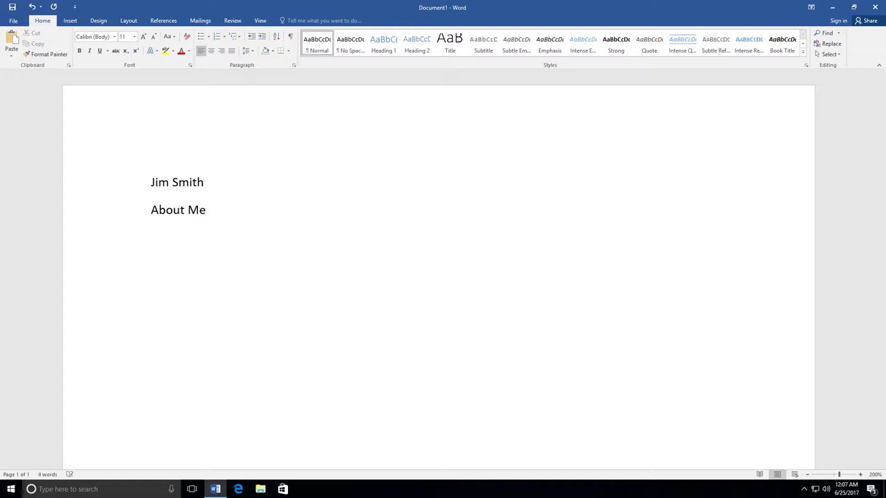
key(Return)
Indent the first line and type the introduction about Kentucky and the Washington clinic job.
key(Tab)
text(My name is Jim. I am fr)
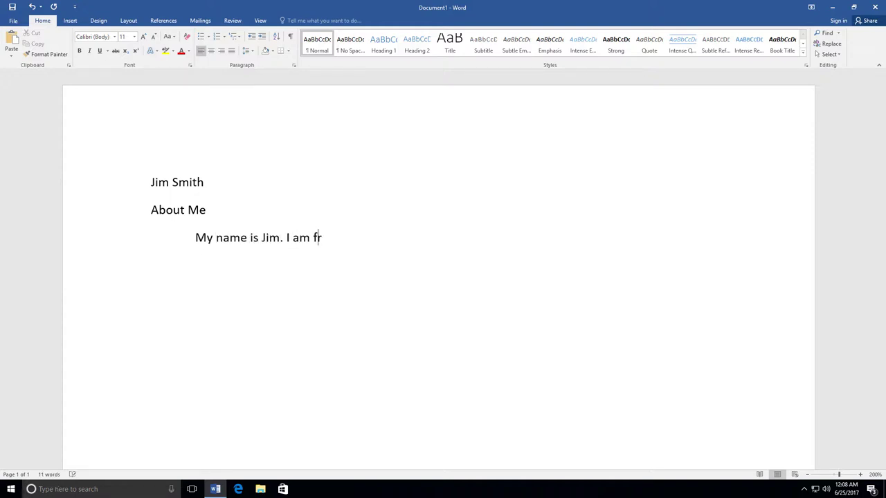
text(om Kentucky. I)
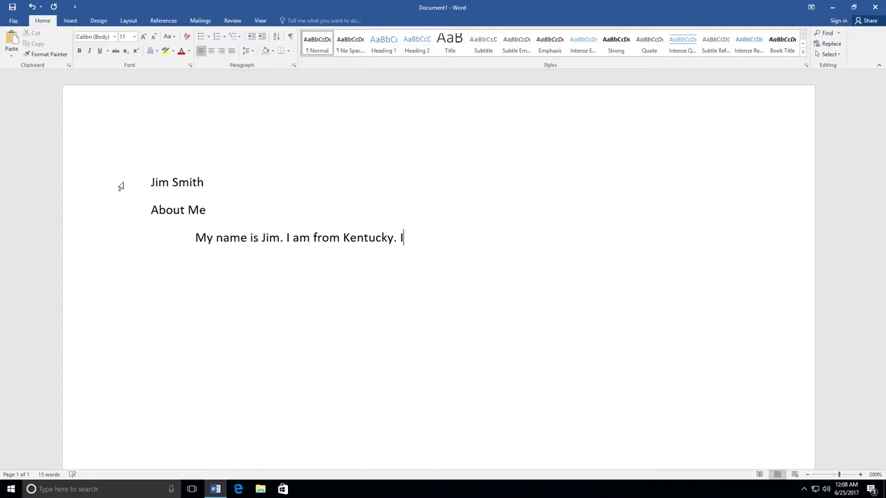
text( work in a clunic in Washin)
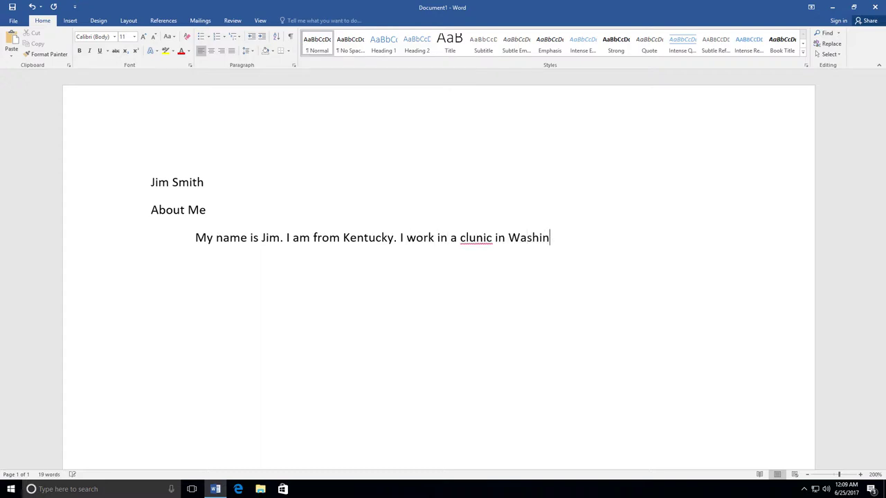
text(gton. At the clinic I use comp)
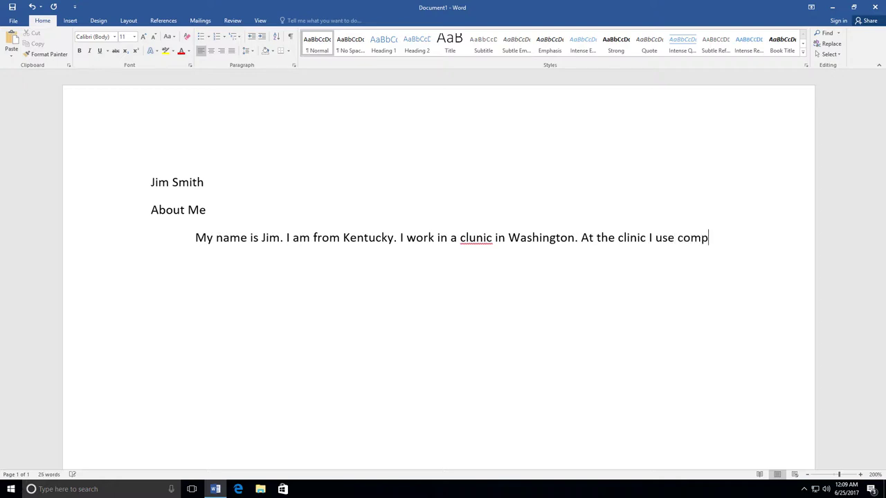
text(uters to record patient in)
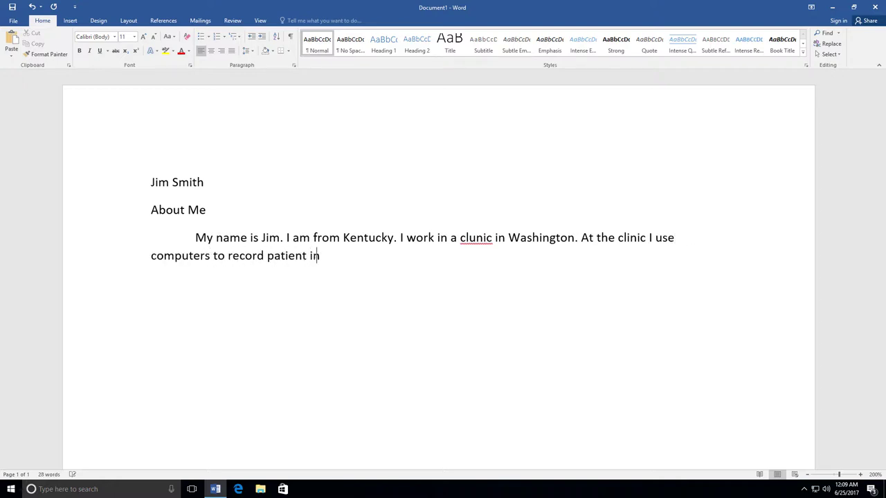
text(formation. I like my job.)
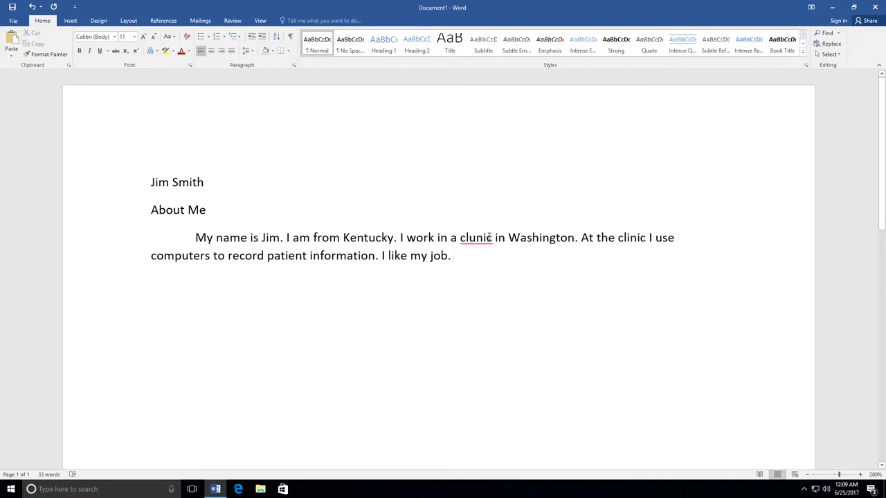
Correct the misspelling 'clunic' to 'clinic' using the spelling suggestion.
right_click(483, 239)
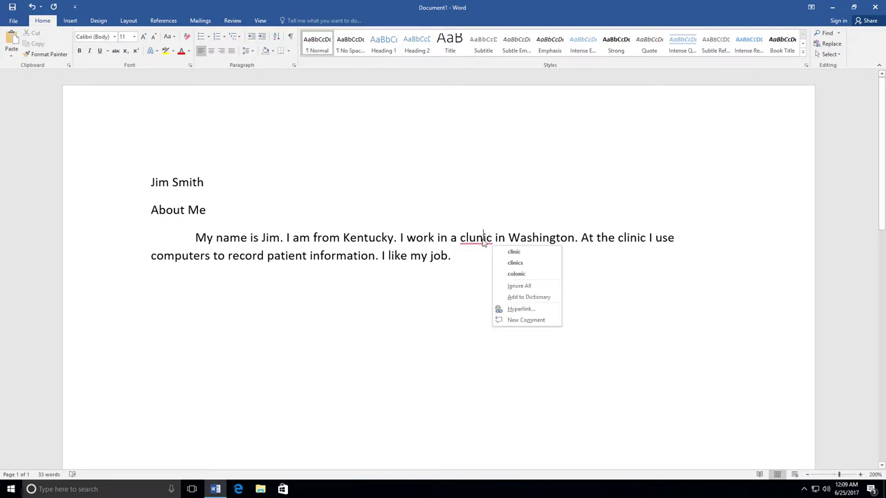
click(524, 253)
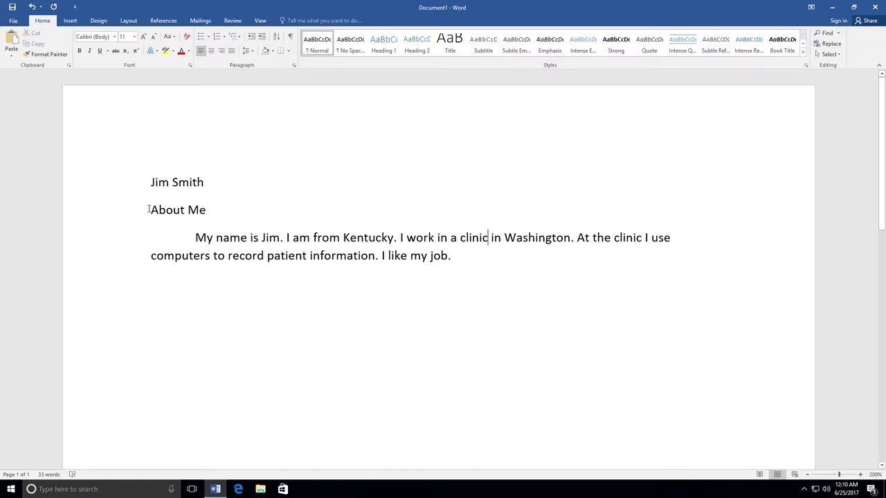
Center the 'About Me' title, then select all the document text.
drag(151, 209, 215, 211)
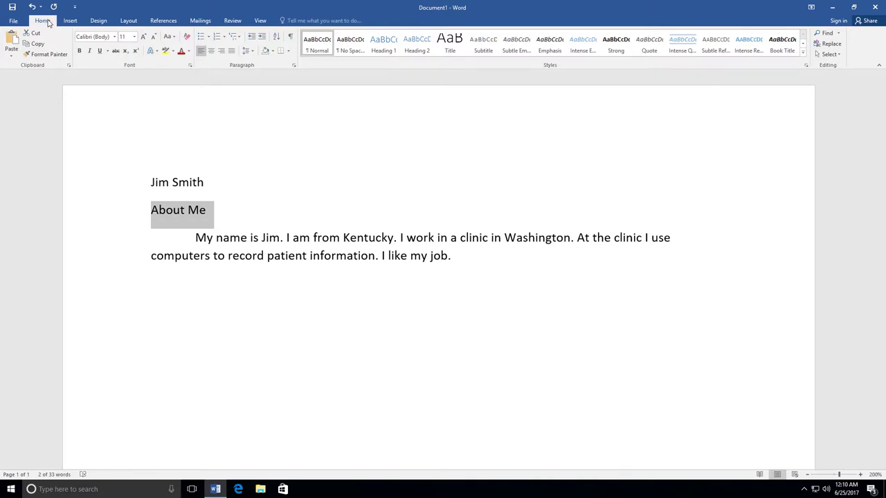
click(212, 51)
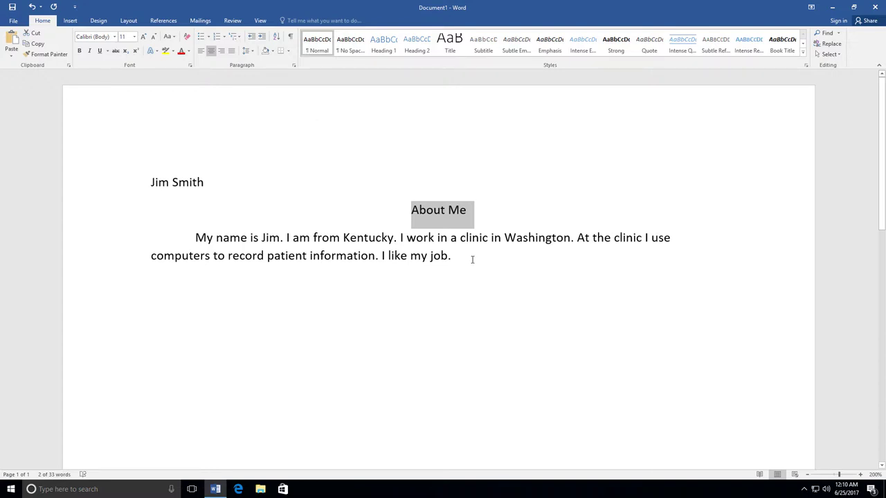
key(ctrl+End)
drag(189, 182, 139, 175)
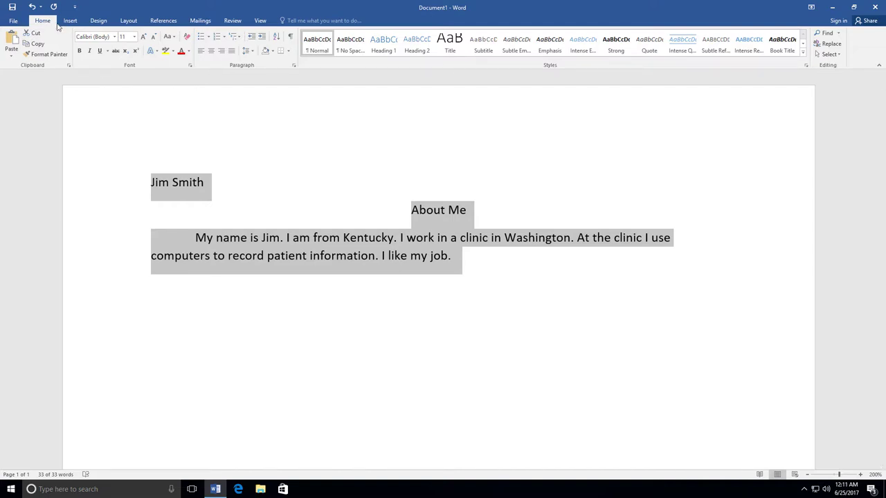
Apply 2.0 line spacing to all the text, then deselect it.
click(252, 52)
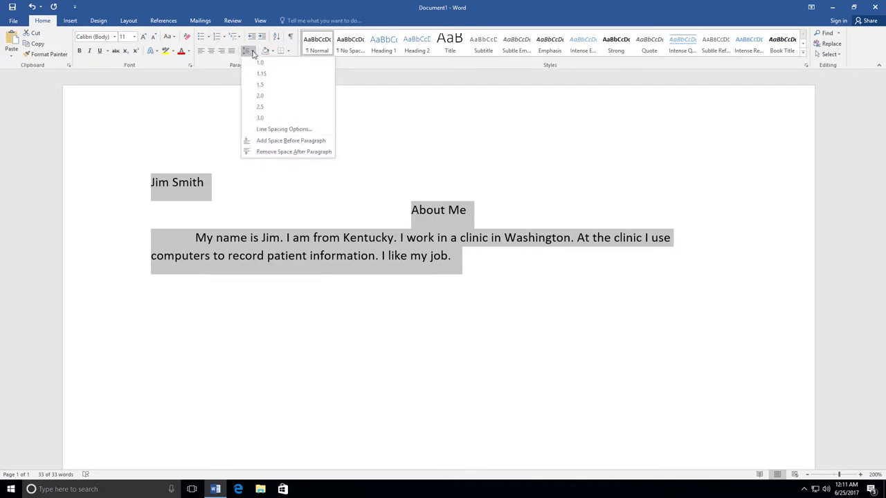
click(271, 92)
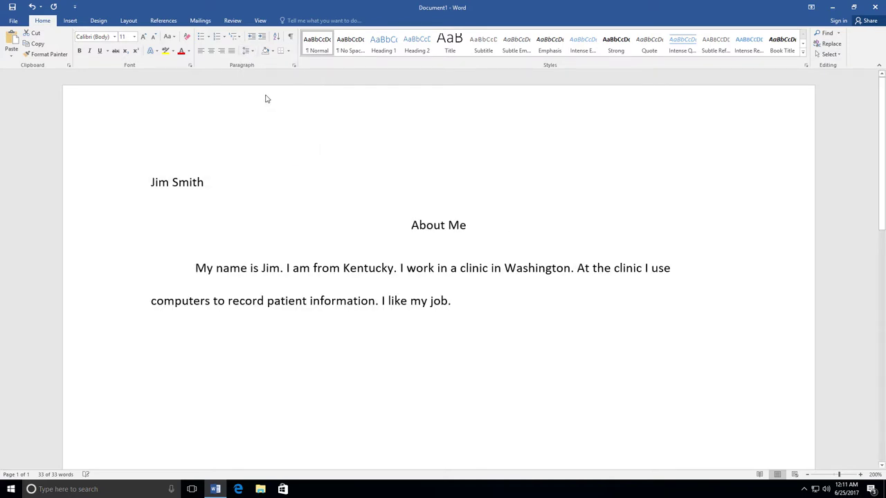
key(ctrl+a)
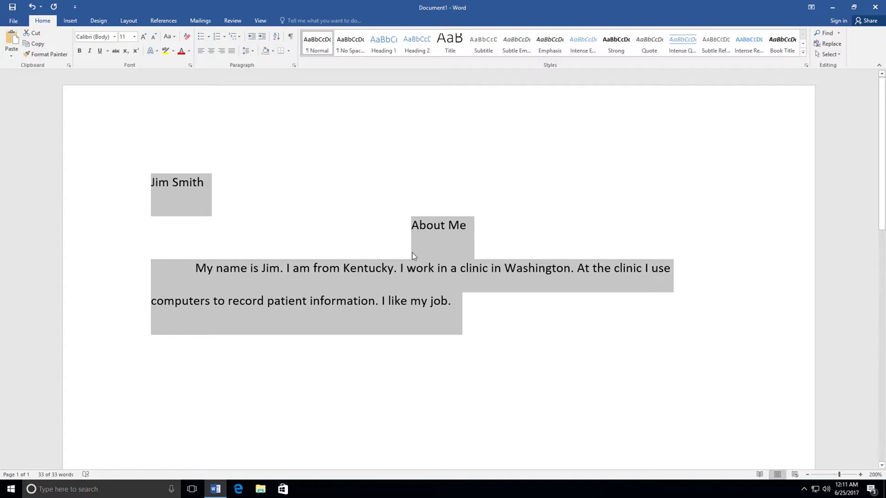
click(479, 303)
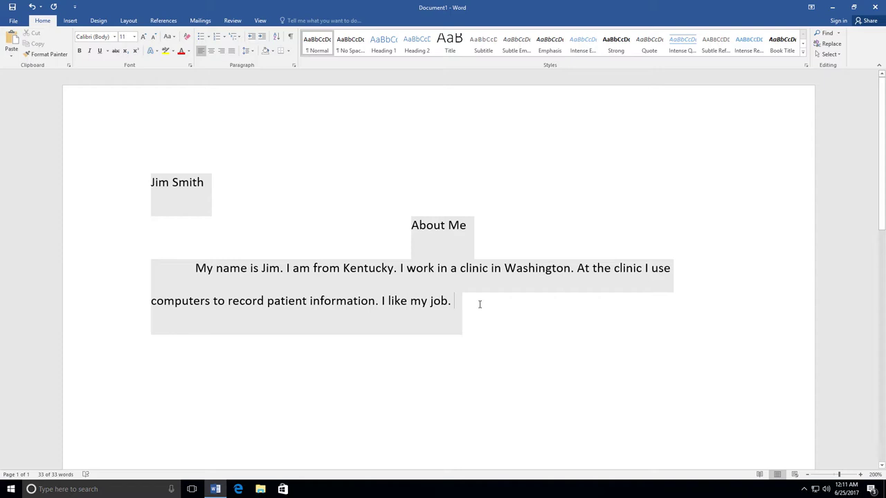
Set the font size of all the document text to 12 pt.
triple_click(135, 161)
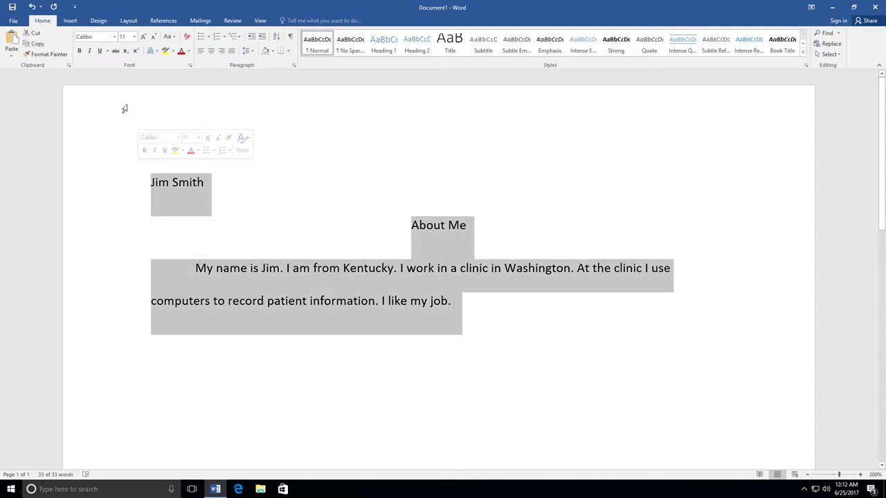
click(134, 36)
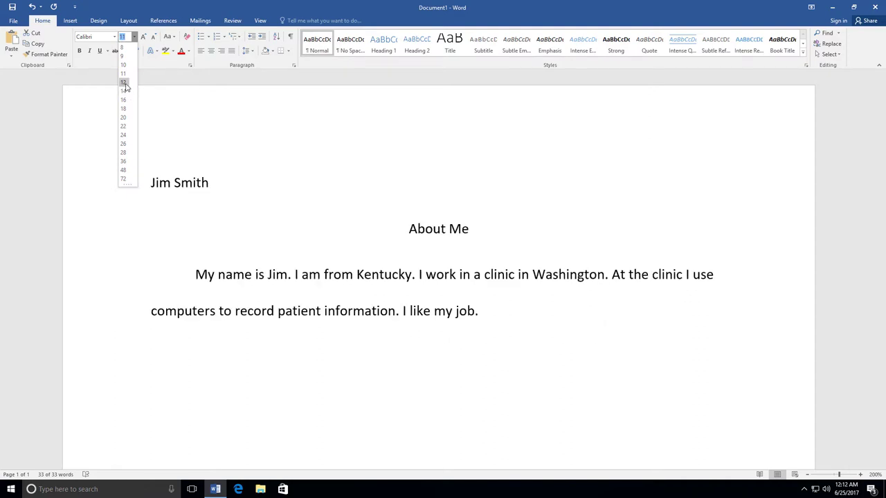
key(Escape)
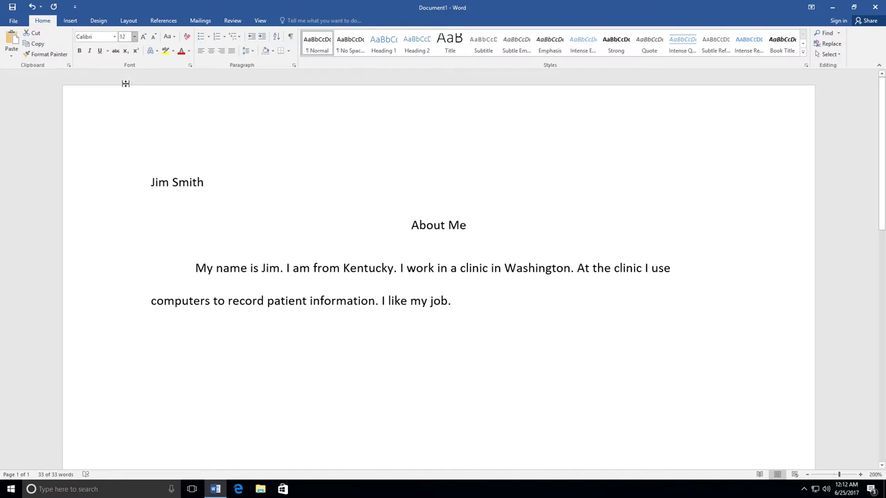
key(ctrl+a)
key(ctrl+bracketright)
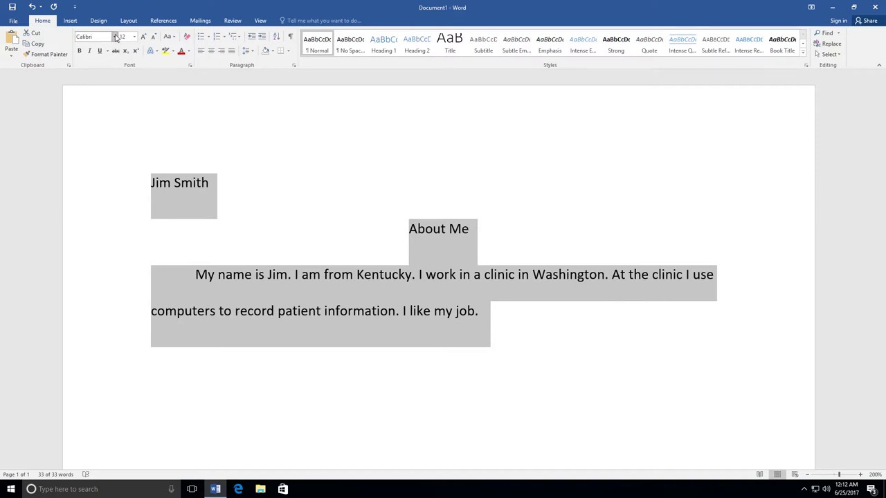
key(ctrl+z)
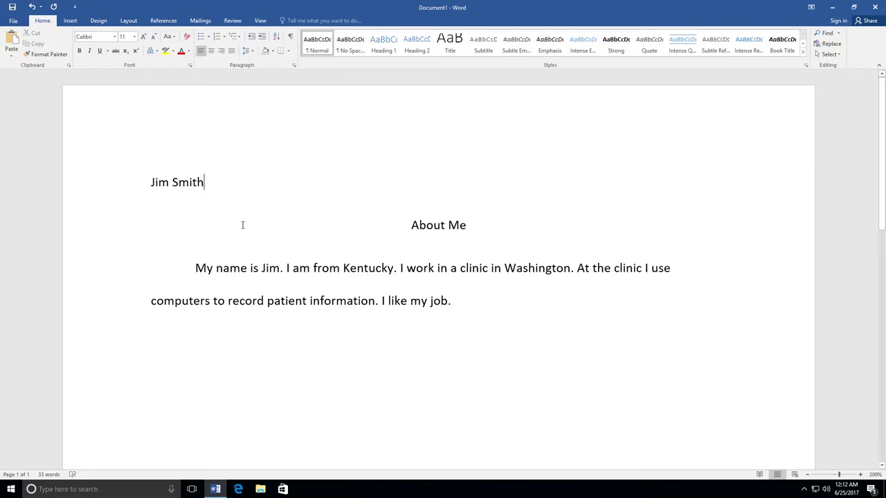
triple_click(137, 168)
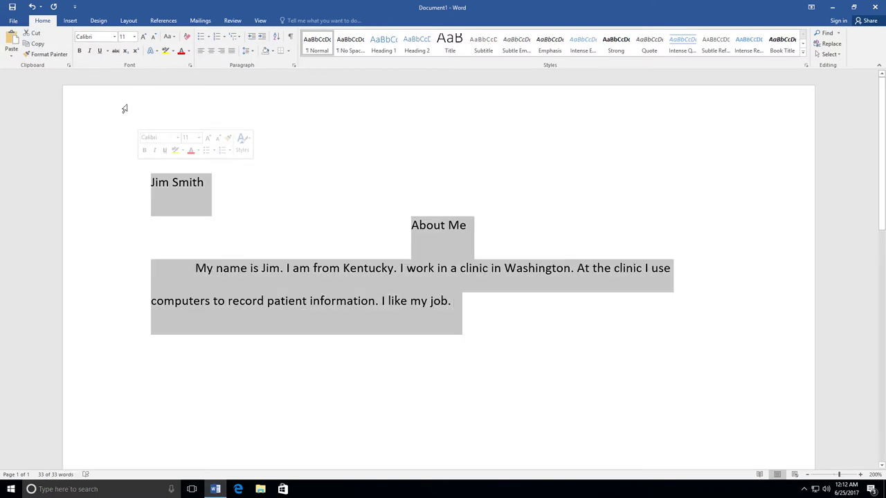
click(134, 37)
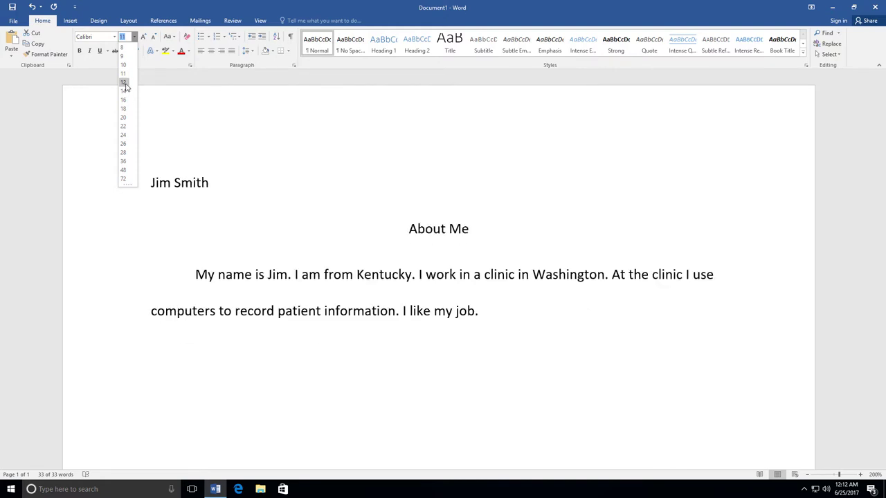
click(125, 84)
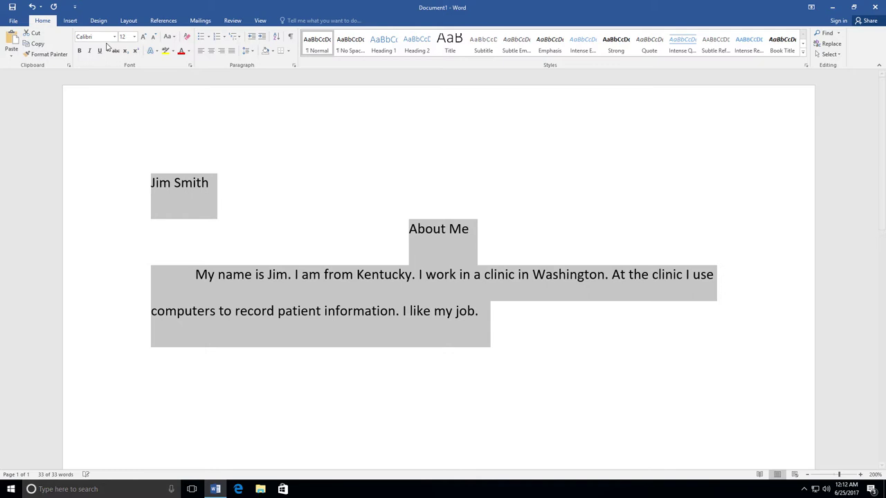
Apply the Calibri (Body) font to all the text and deselect it.
click(115, 36)
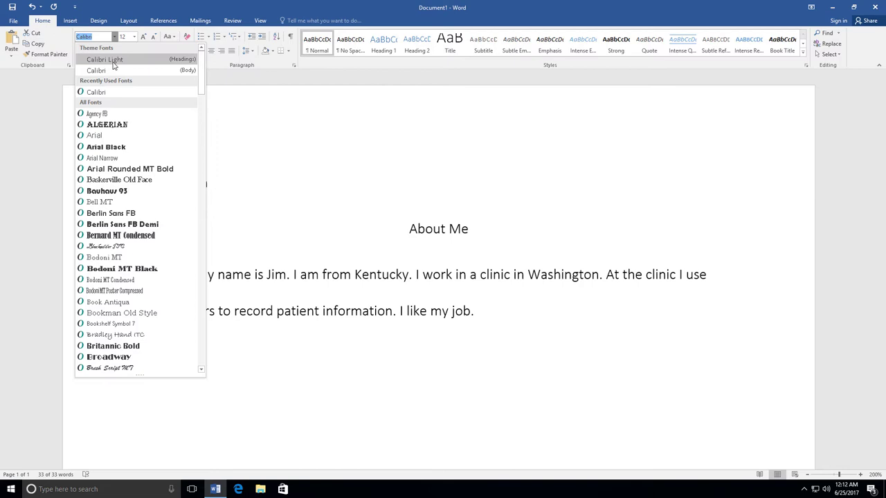
click(113, 71)
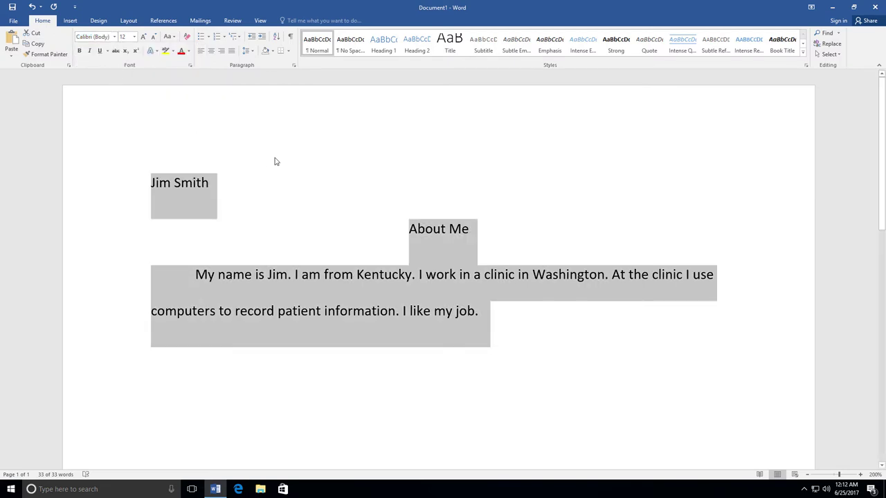
click(276, 160)
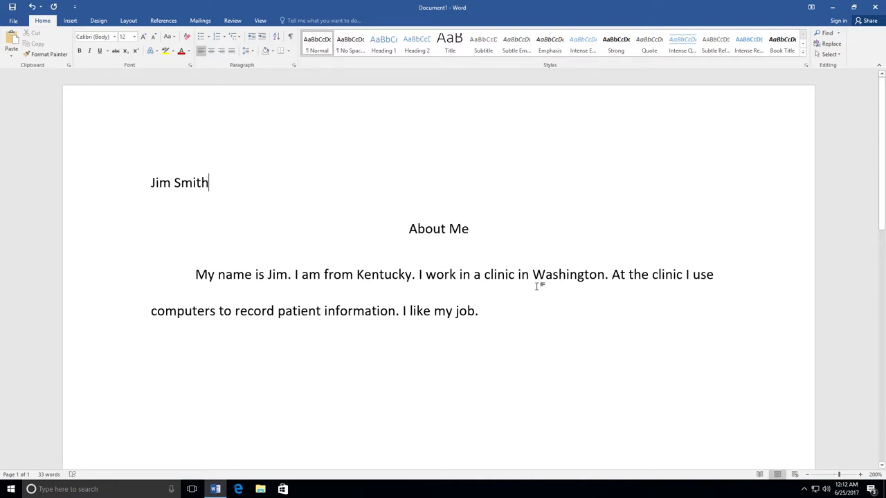
Save the document to the Desktop with ' About Me' appended to the suggested file name.
click(14, 21)
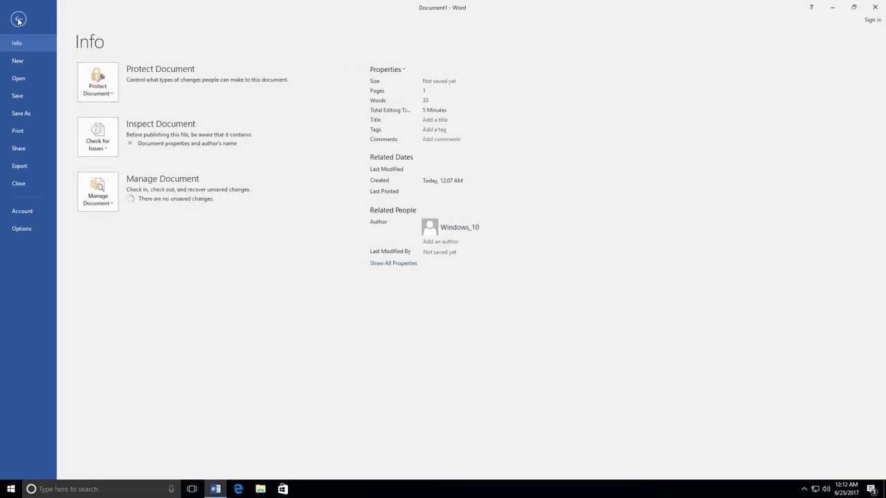
click(25, 112)
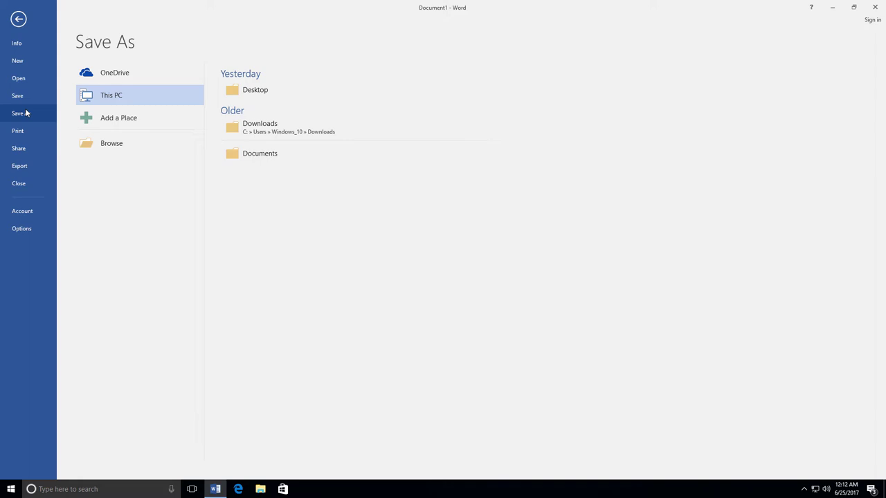
click(290, 88)
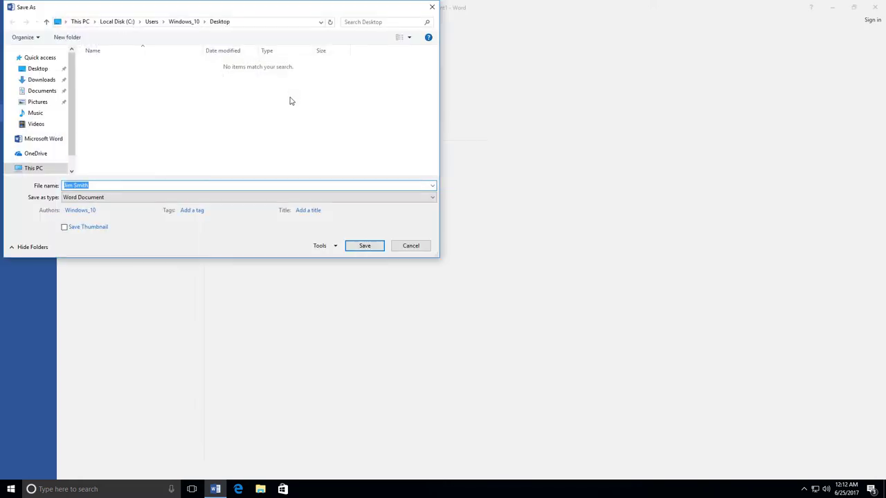
click(116, 185)
text(About Me)
click(43, 71)
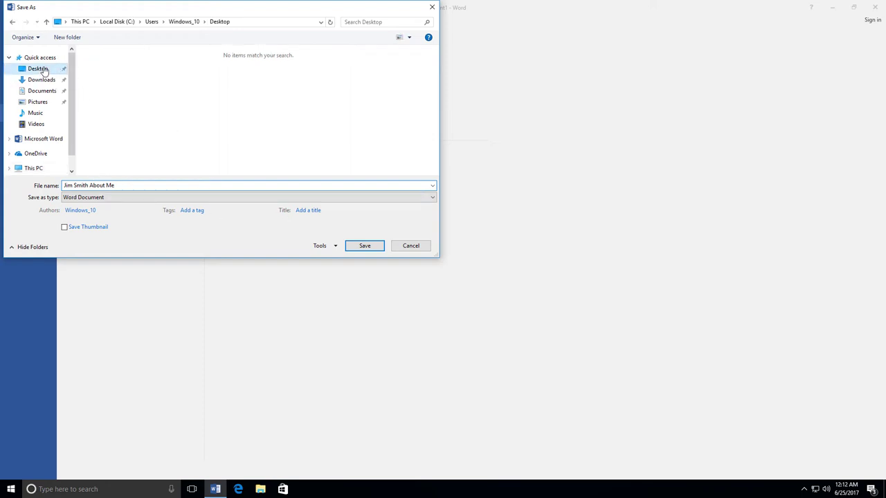
click(364, 246)
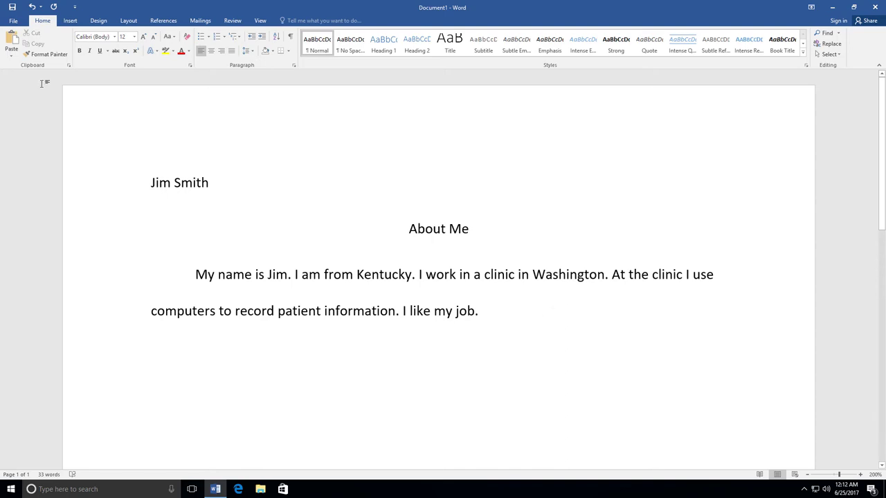
Save the document as a copy on the Desktop, with ' About Me' appended after the author's name in the file name.
click(15, 21)
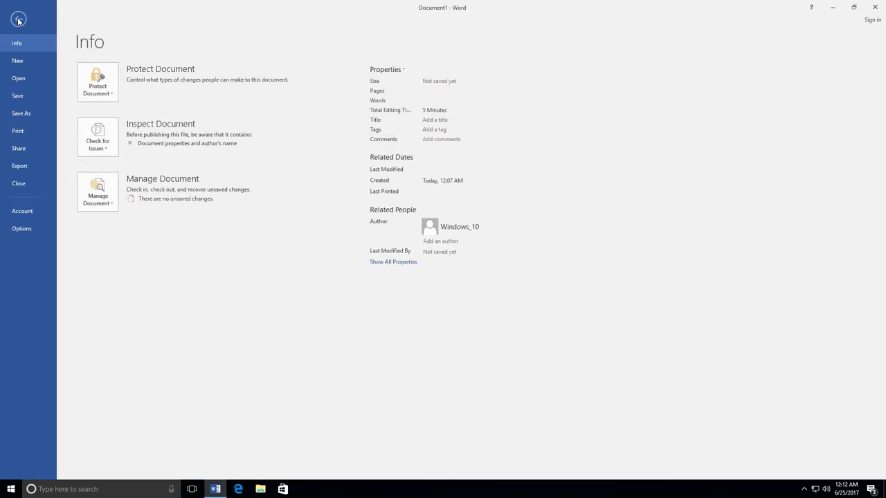
click(26, 113)
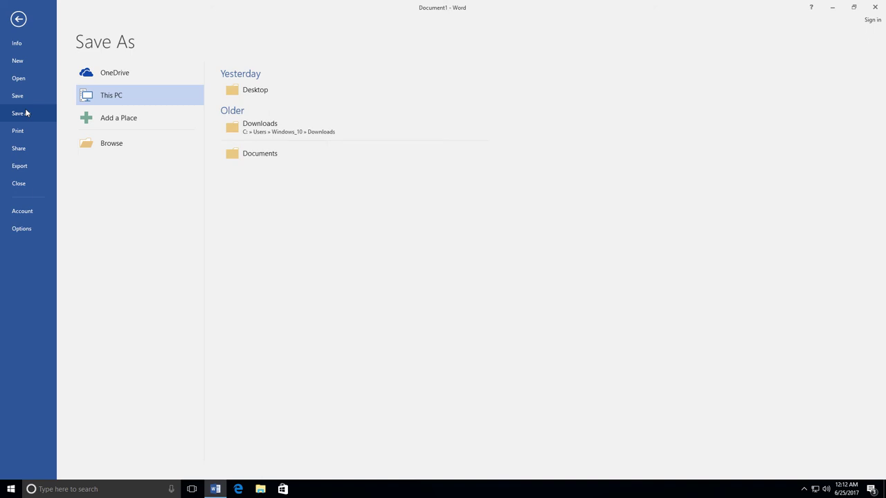
click(289, 90)
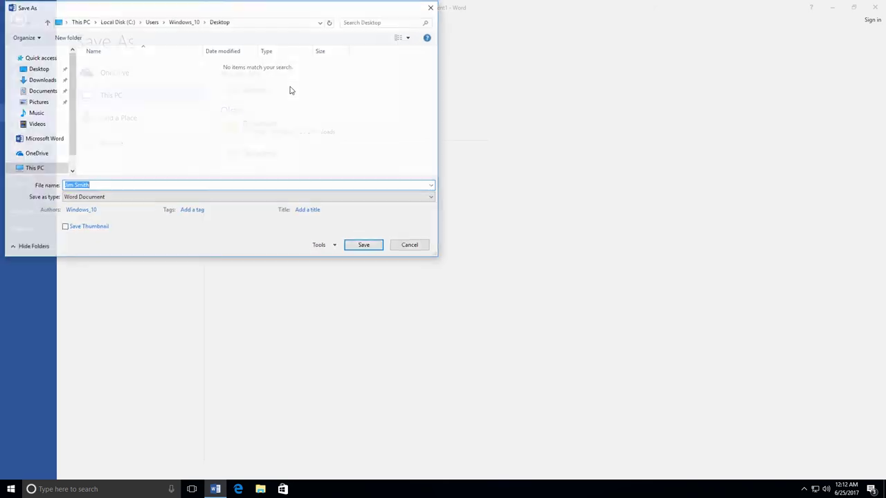
click(119, 185)
text(About Me)
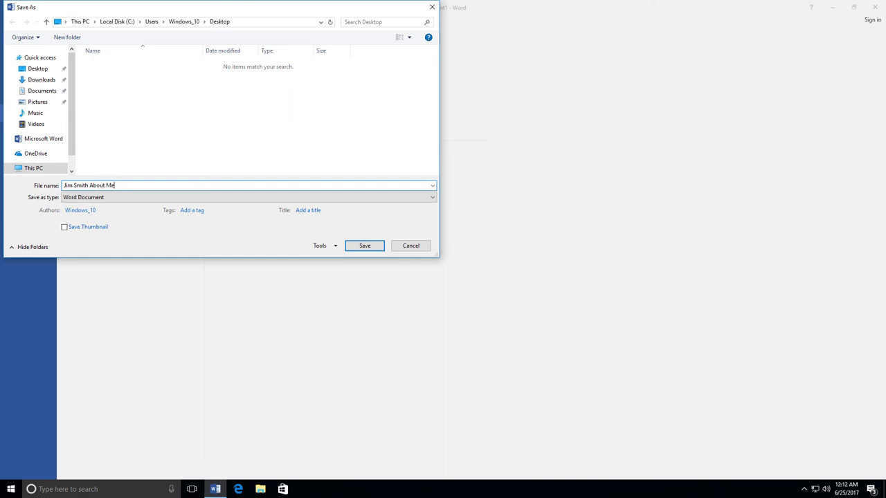
click(41, 70)
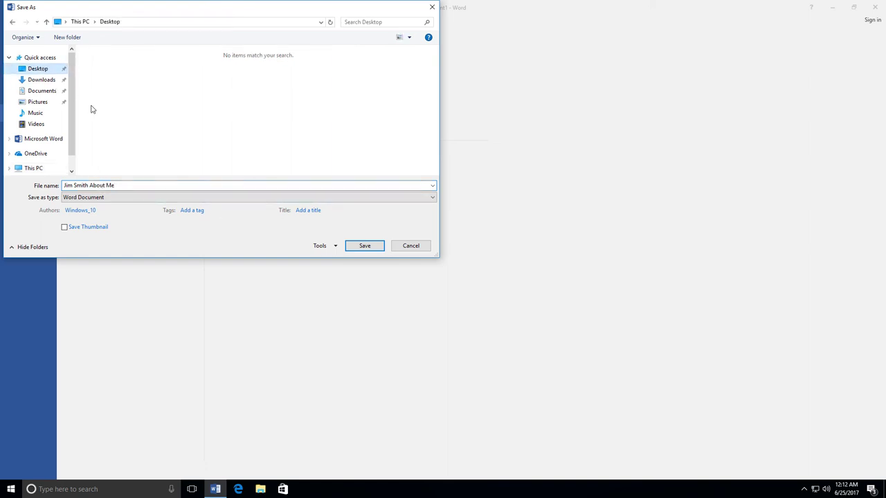
click(365, 247)
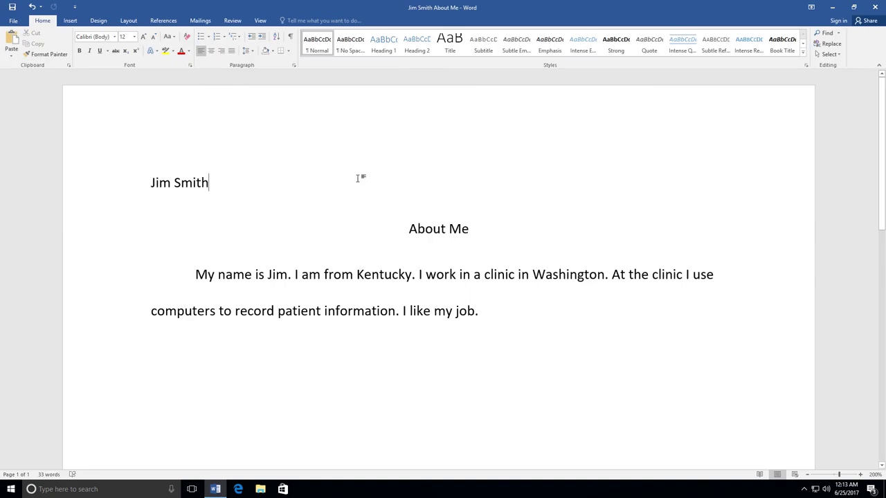